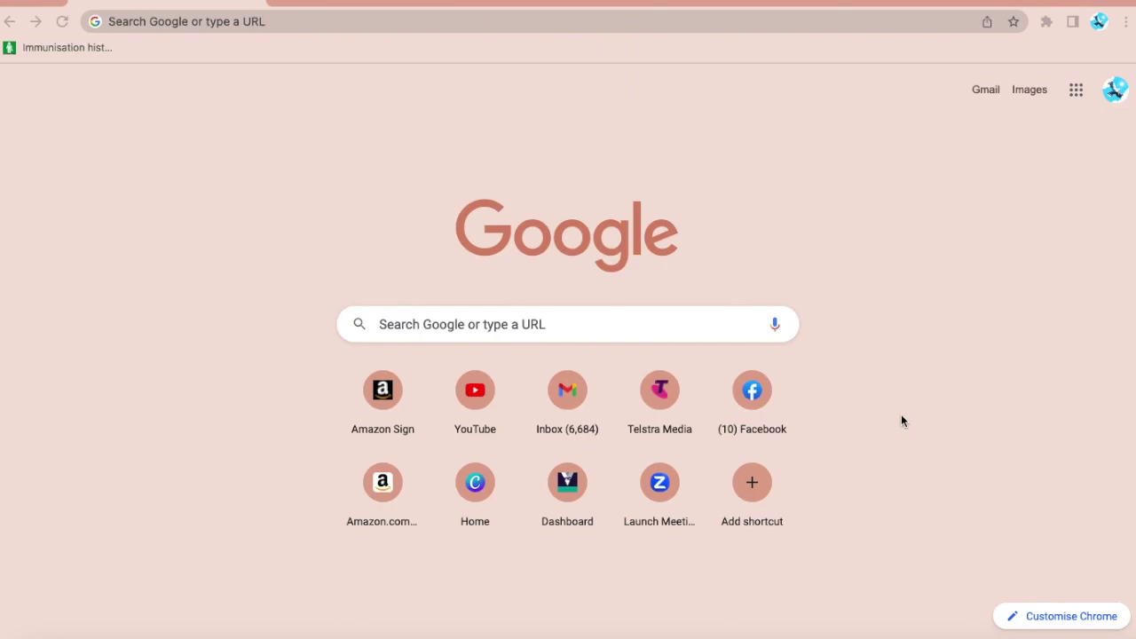
Rerun the recent Google search 'facebook creators studio' and open the Creator Studio result
left_click(228, 24)
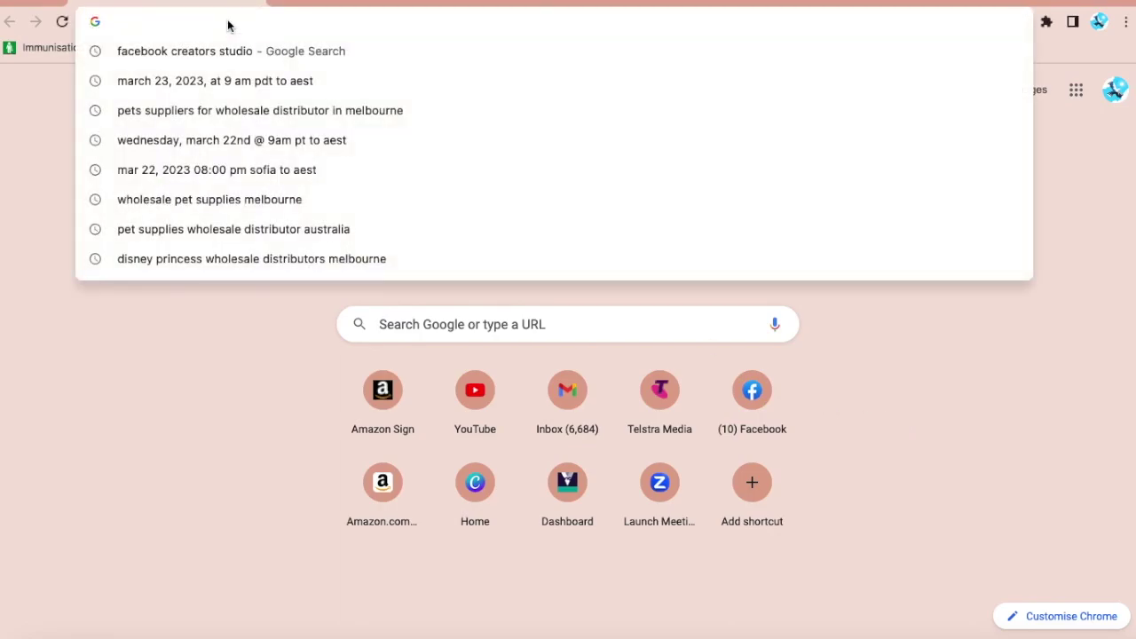
left_click(228, 51)
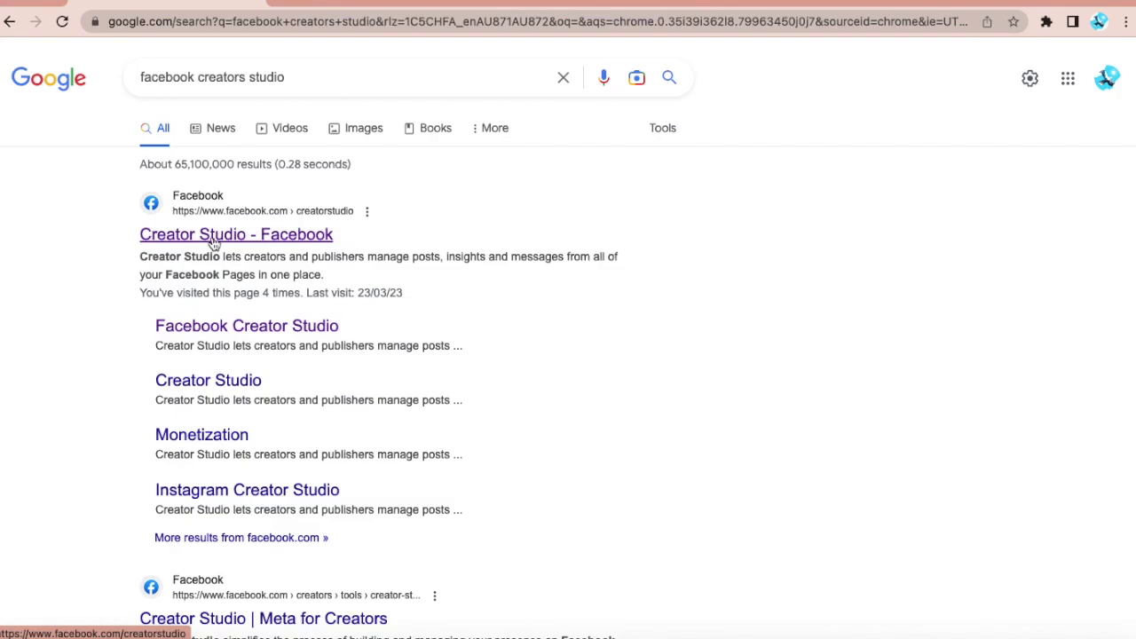
left_click(213, 238)
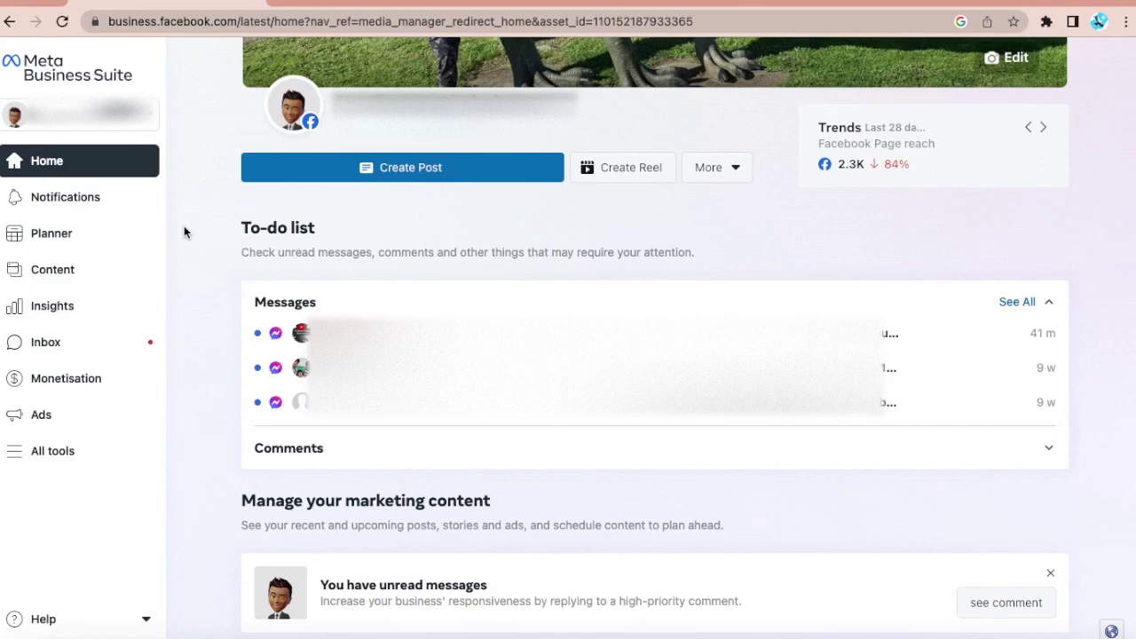
Open the Page's published posts and reels and show the Photos, Videos and Reels type choices
mouse_move(53, 269)
left_click(96, 276)
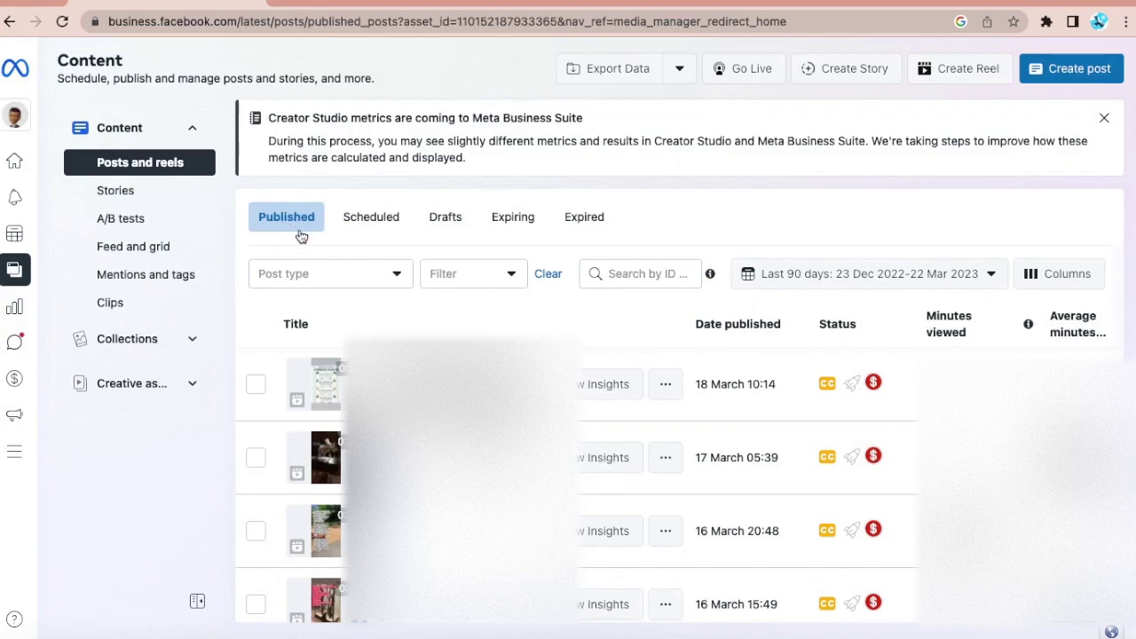
left_click(400, 277)
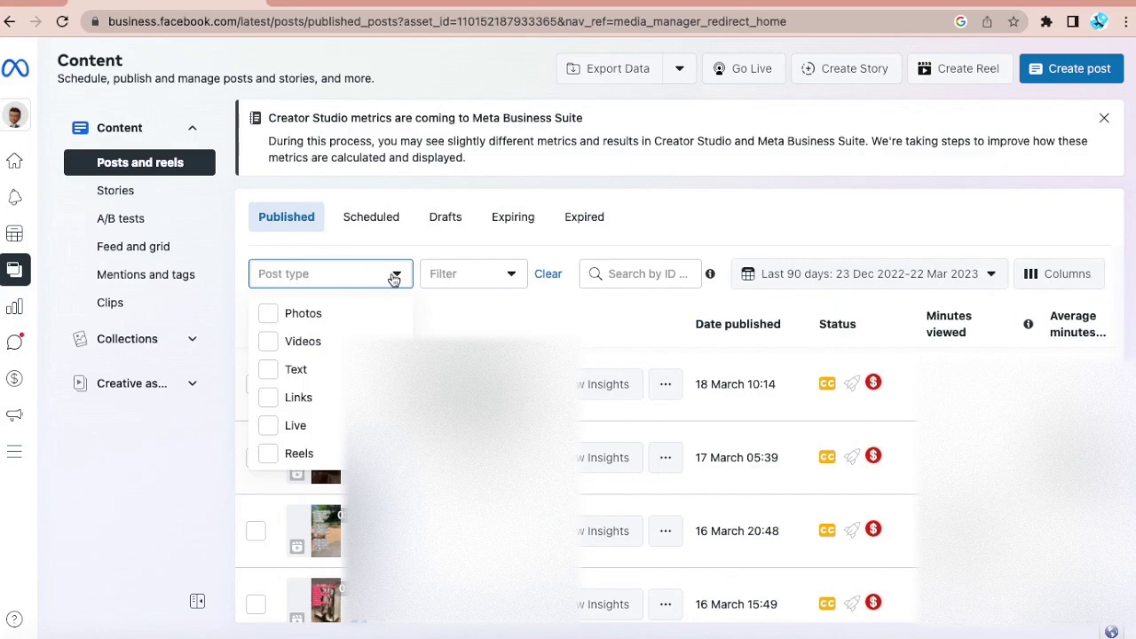
left_click(399, 277)
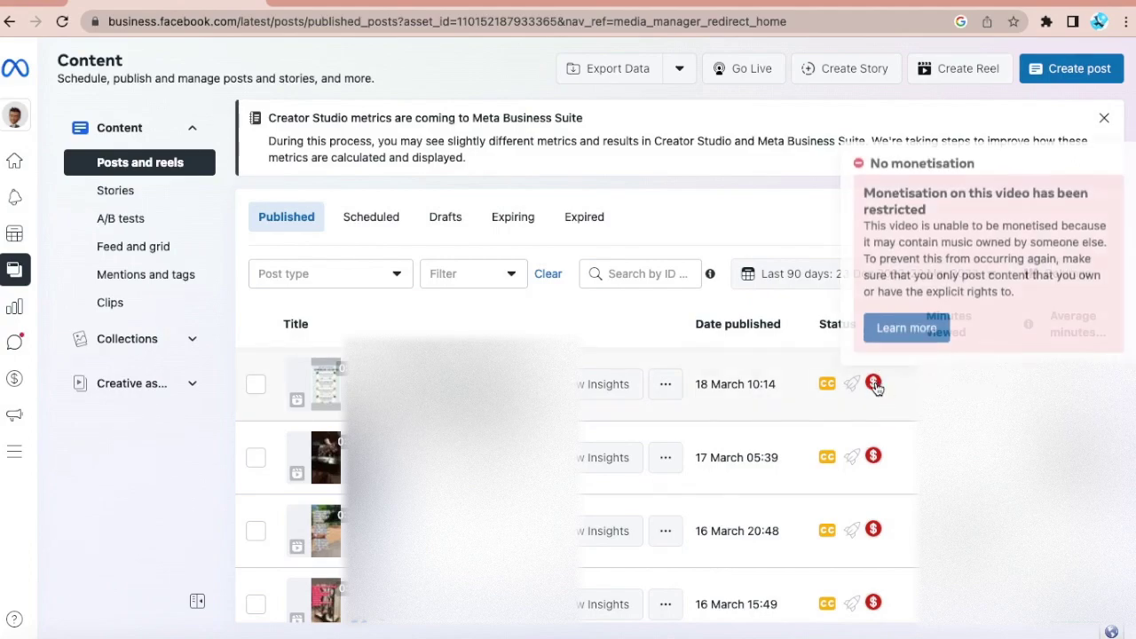
left_click(875, 384)
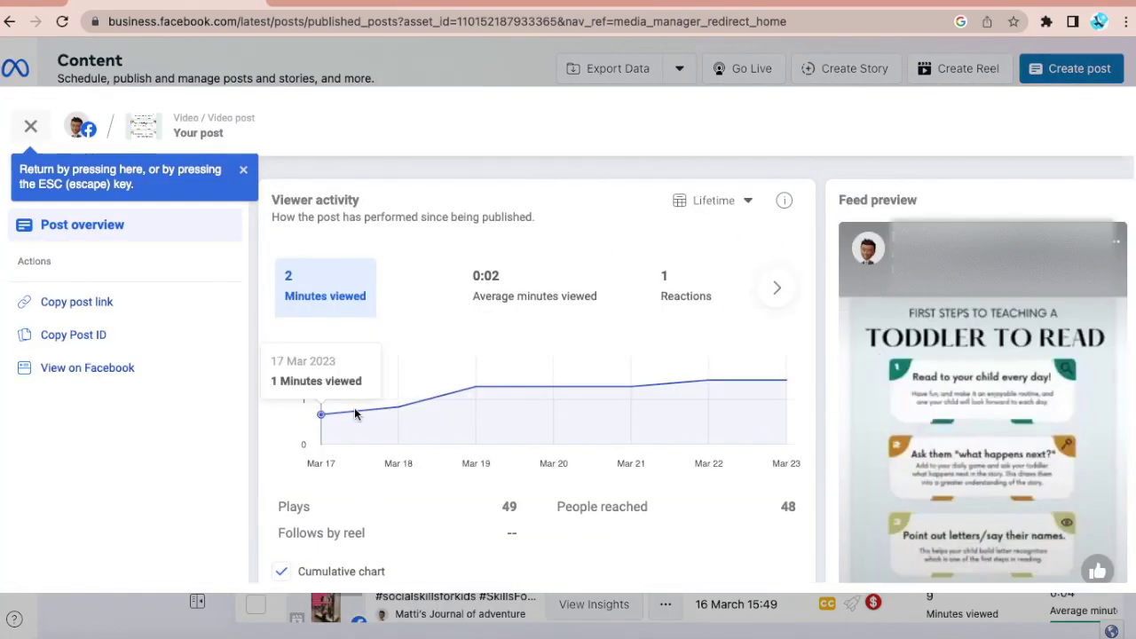
left_click(31, 130)
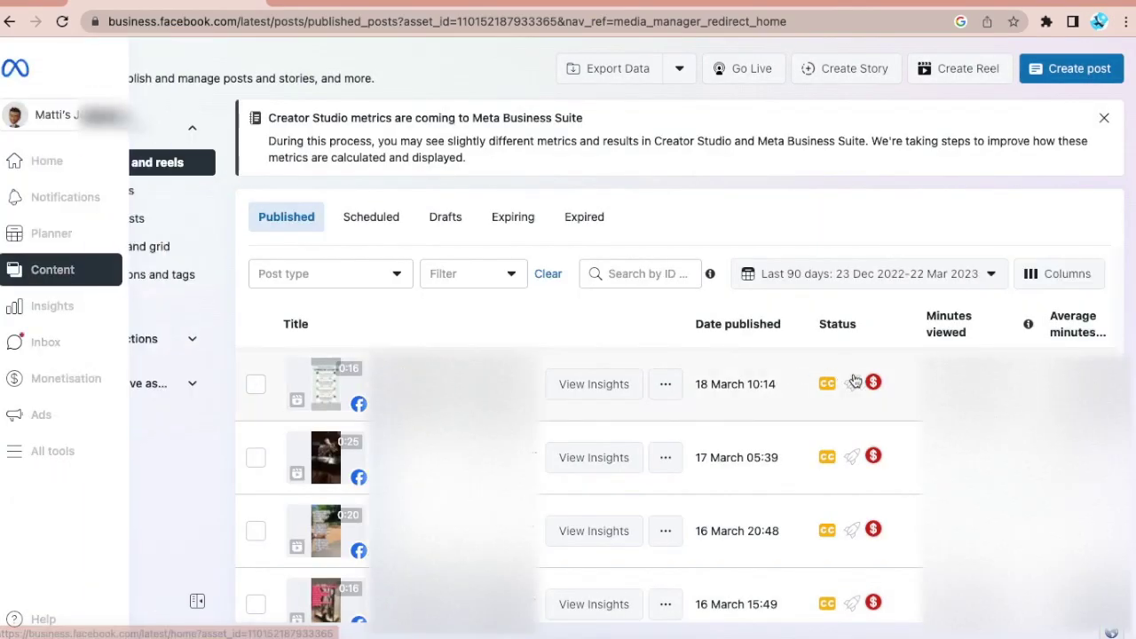
mouse_move(873, 382)
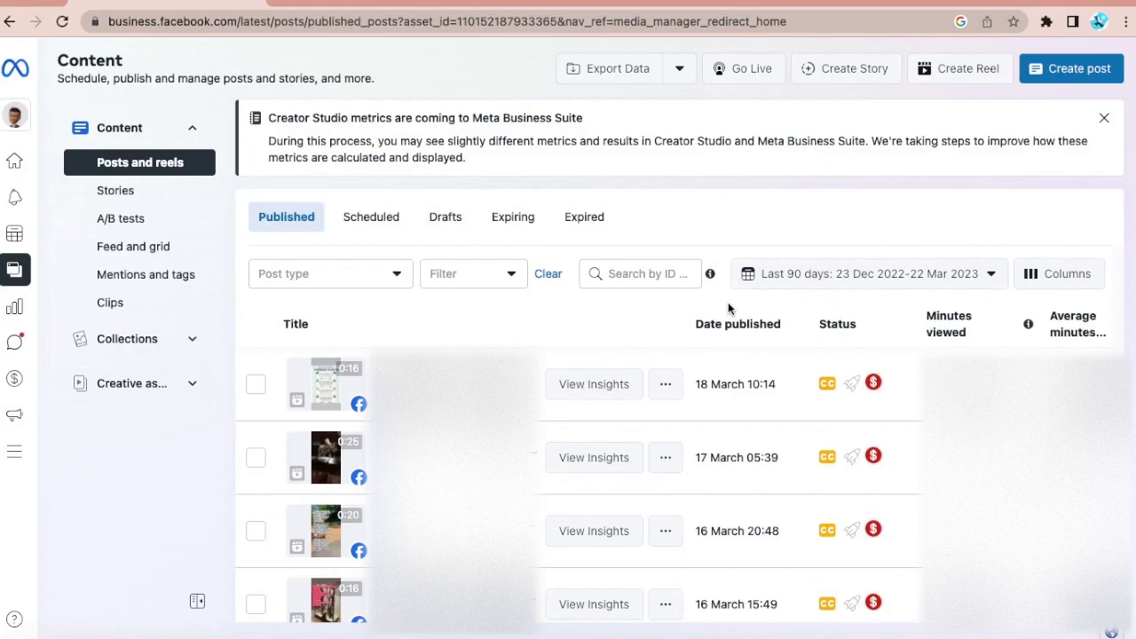
left_click(667, 385)
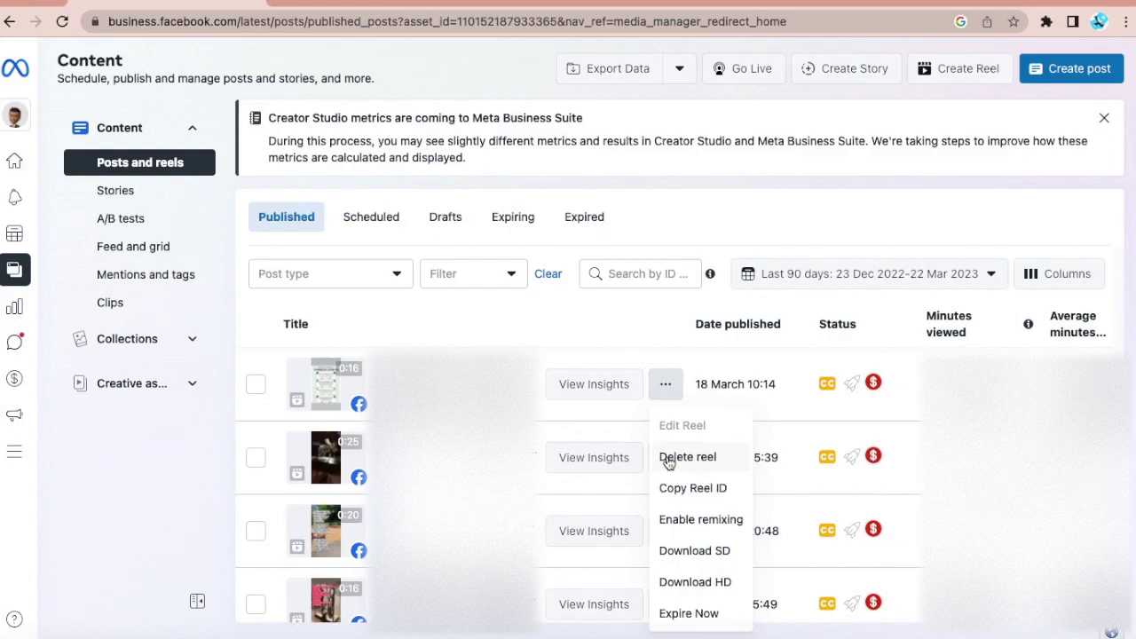
Permanently delete the 18 March 10:14 reel and dismiss the post-deleted notice
left_click(668, 459)
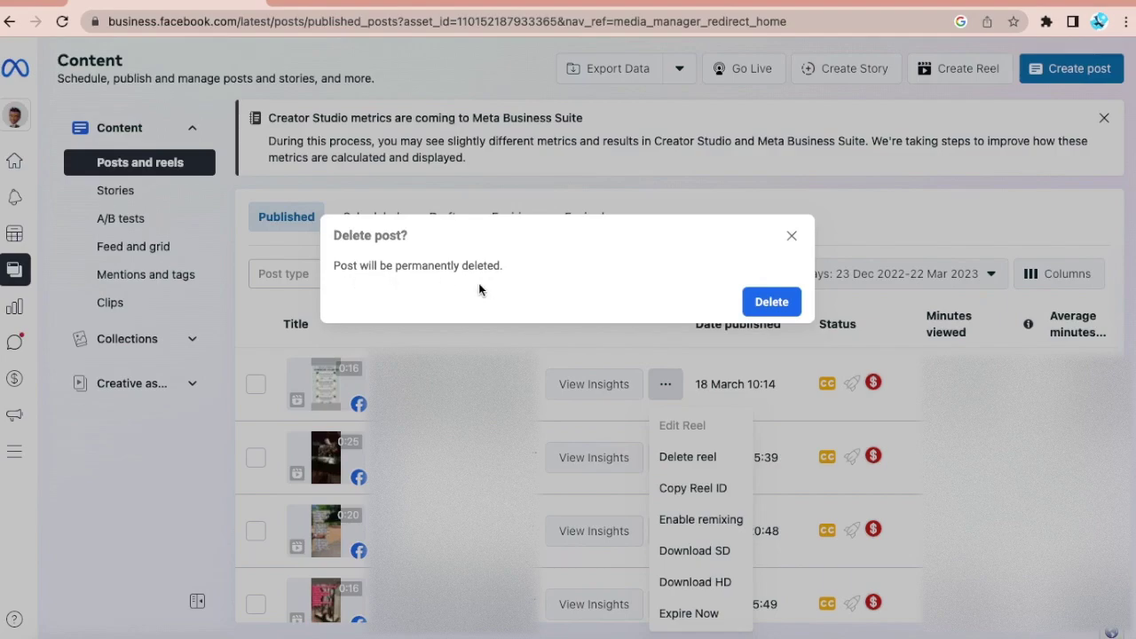
left_click(771, 303)
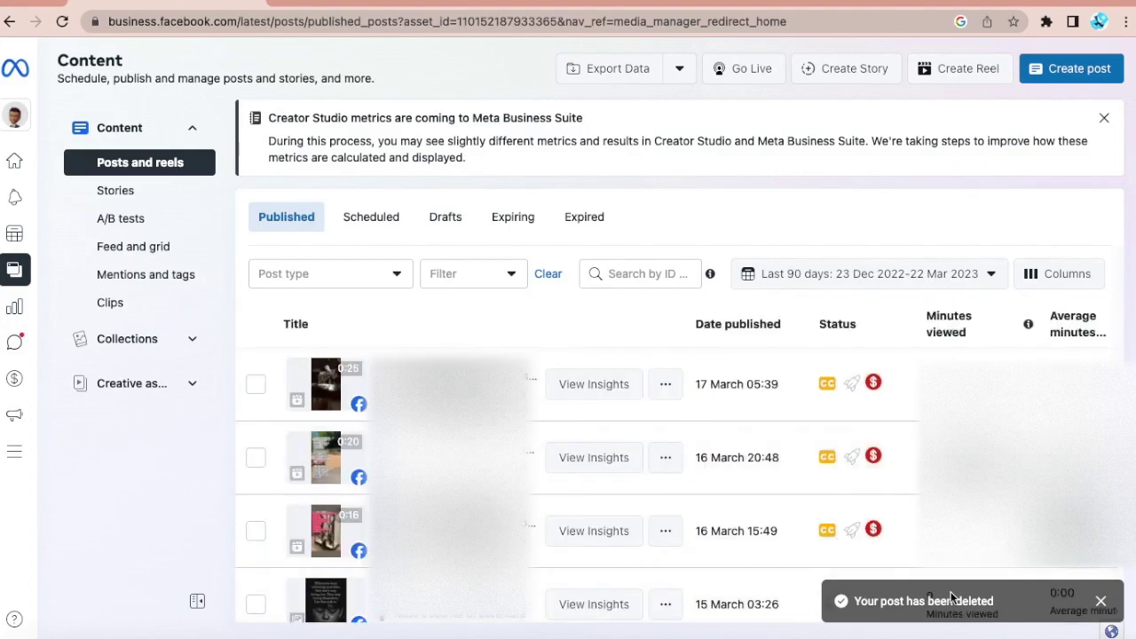
left_click(1102, 604)
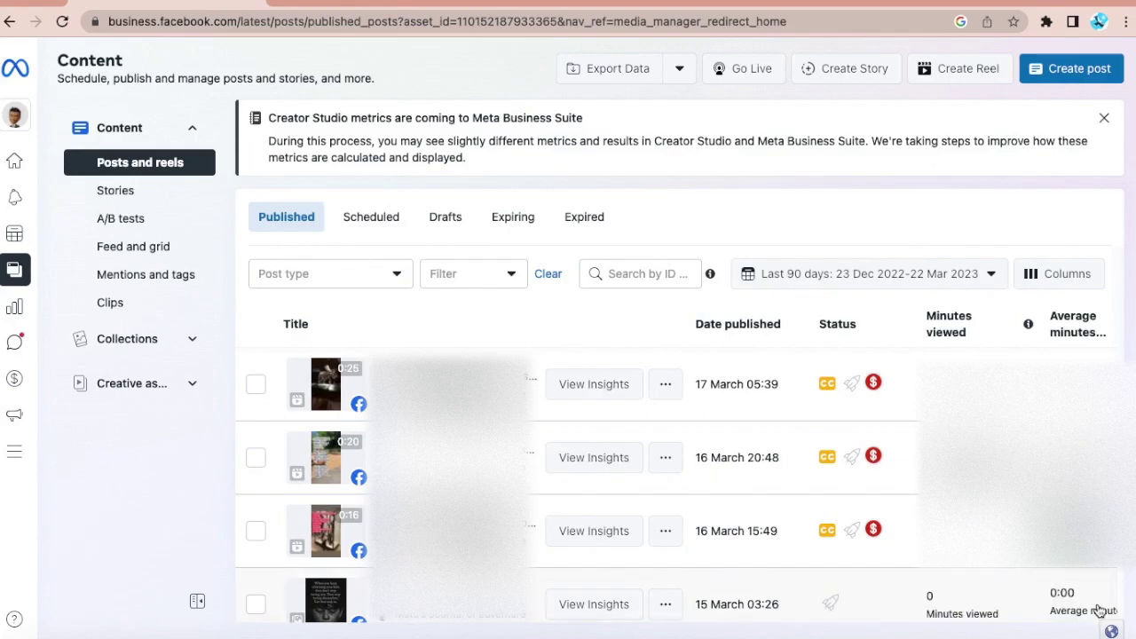
Permanently delete the flagged 17 March reel too
left_click(666, 389)
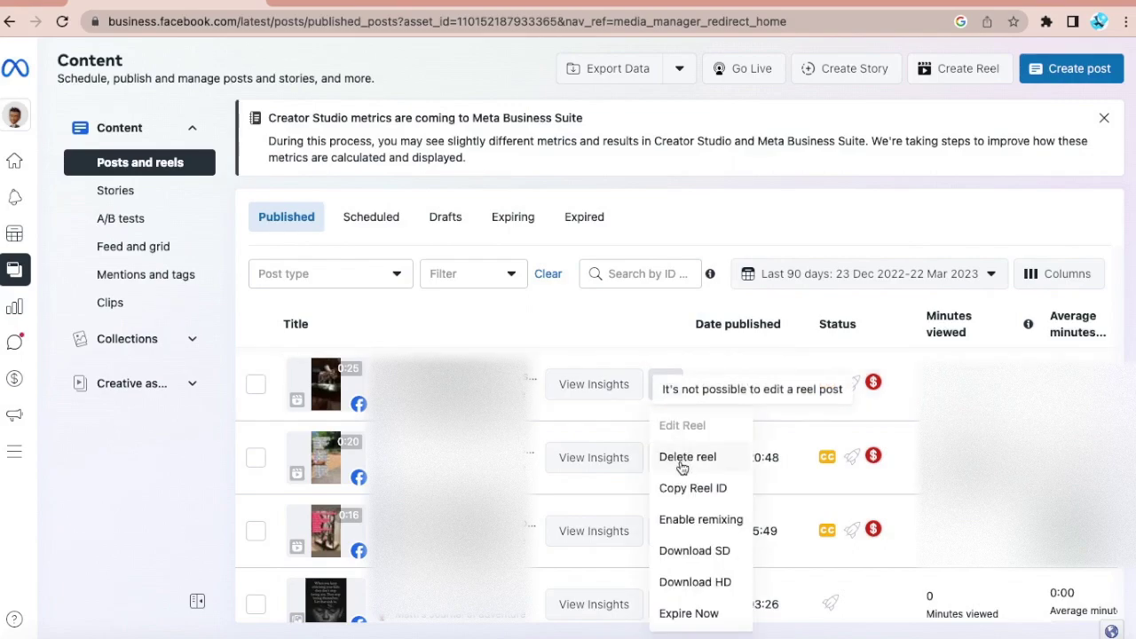
left_click(684, 460)
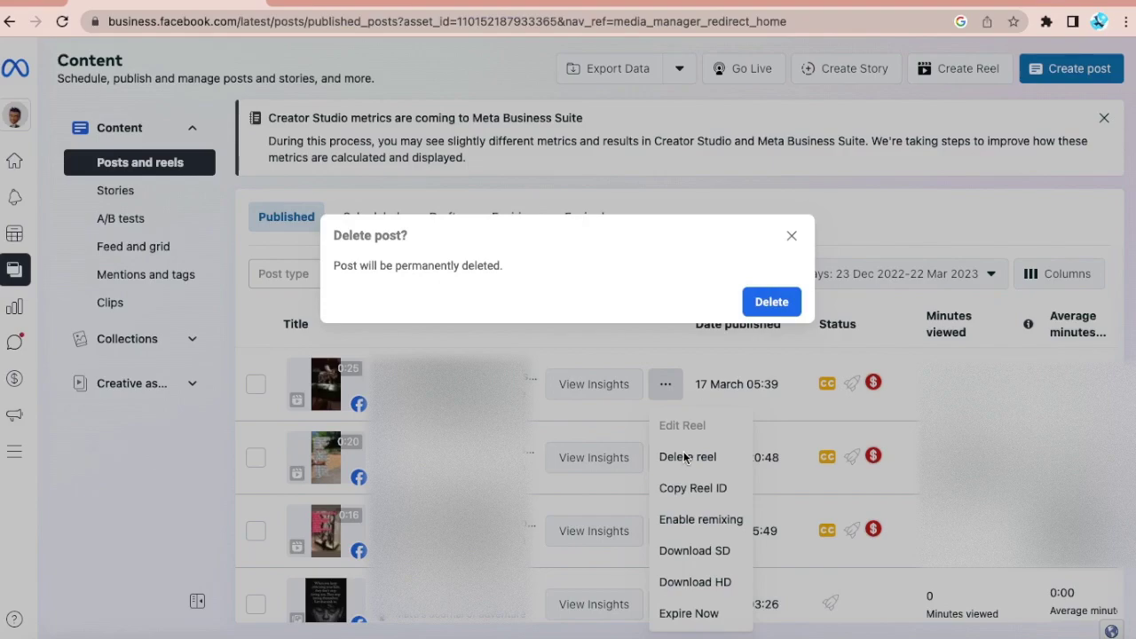
left_click(772, 303)
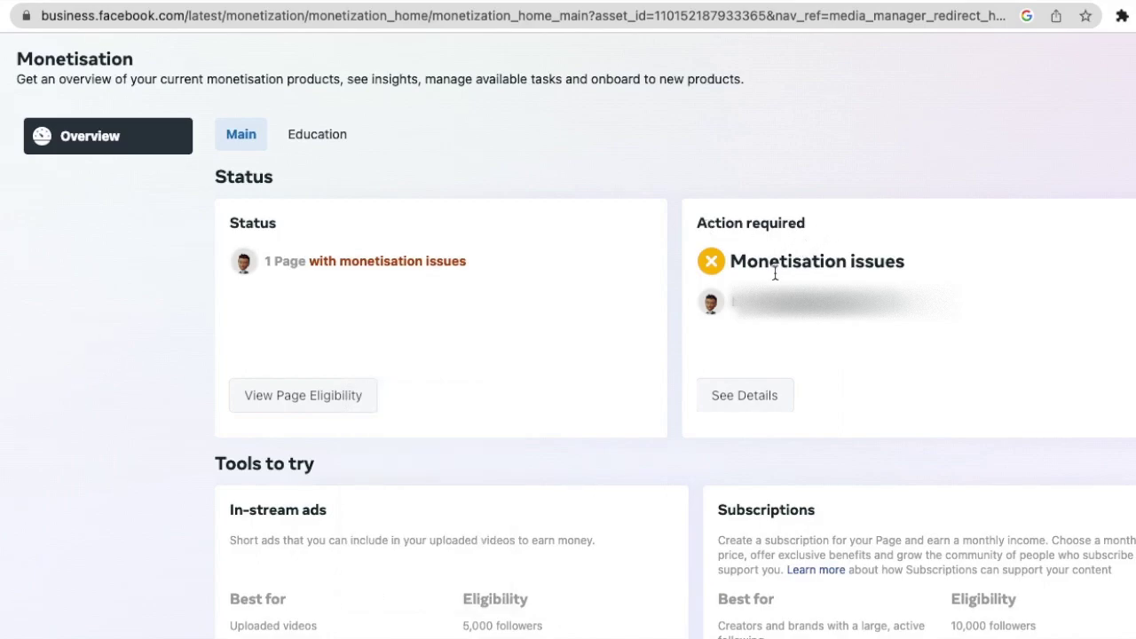
Show the Page's monetisation issues details from the Action required section
left_click(753, 398)
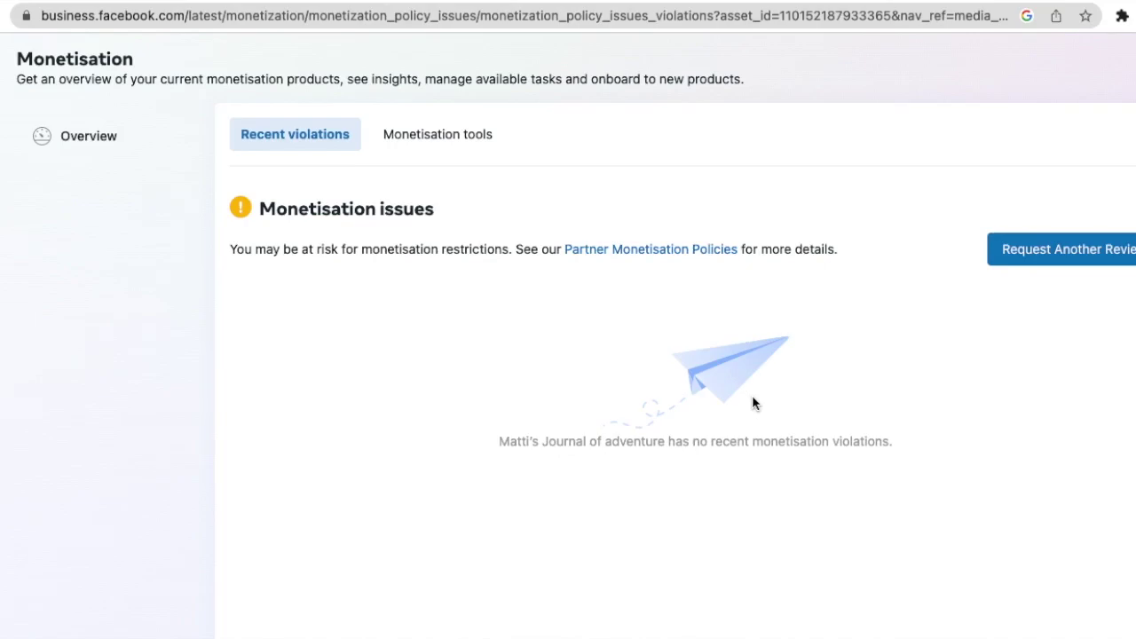
Start the 'Request another Page review' form and bring up the monetisation rules link options
mouse_move(1061, 249)
left_click(1045, 254)
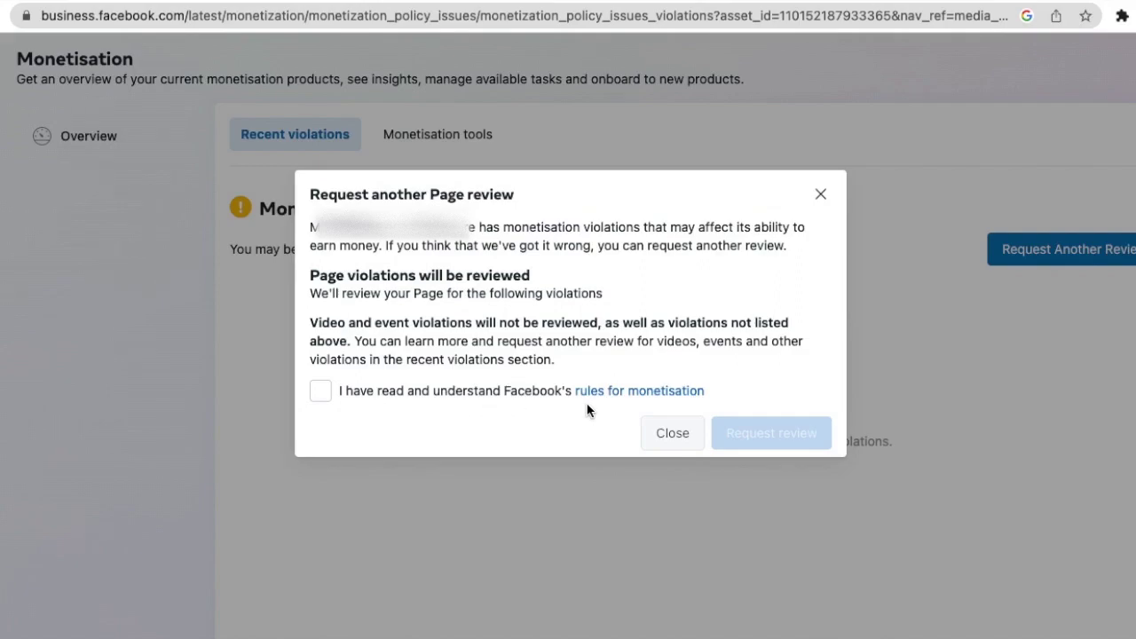
right_click(651, 401)
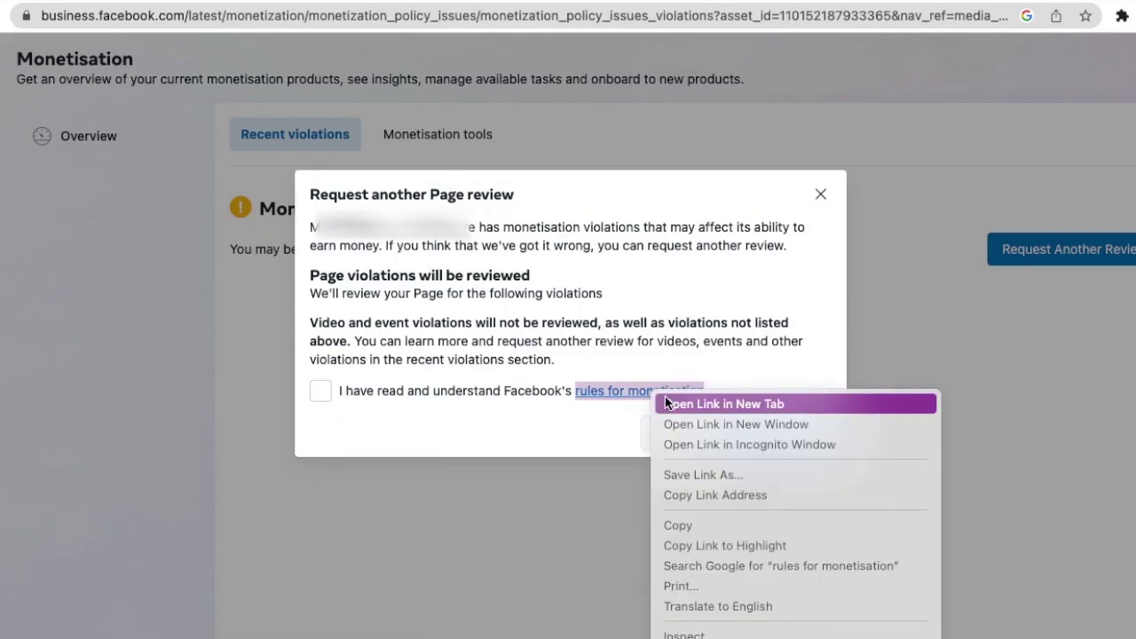
left_click(698, 343)
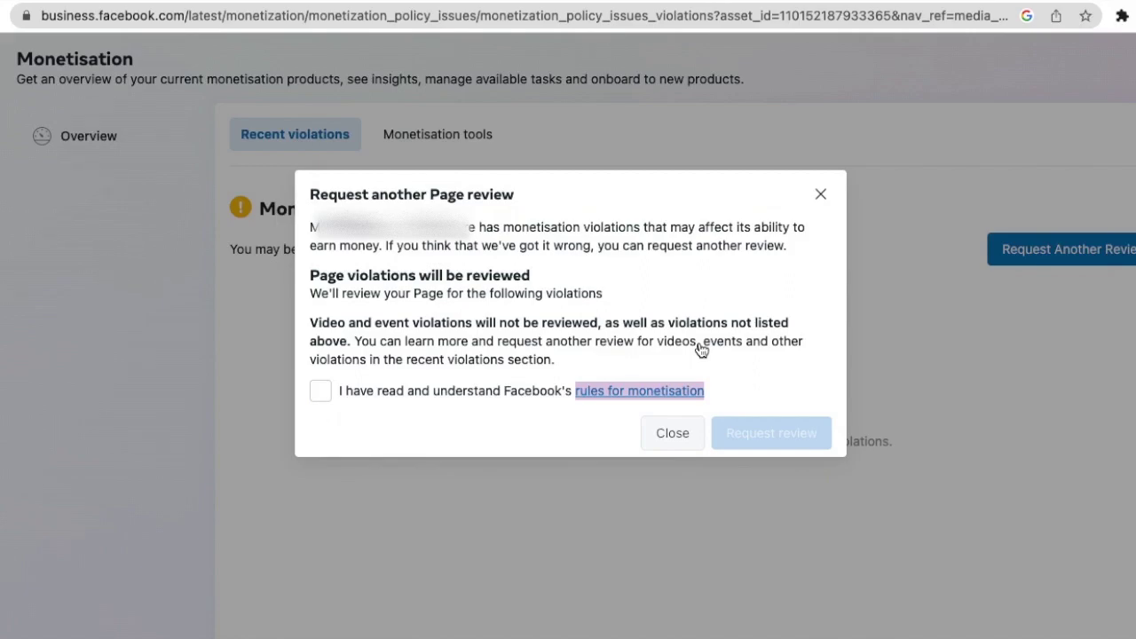
Tick 'I have read and understand' for the monetisation rules and request the review
left_click(322, 396)
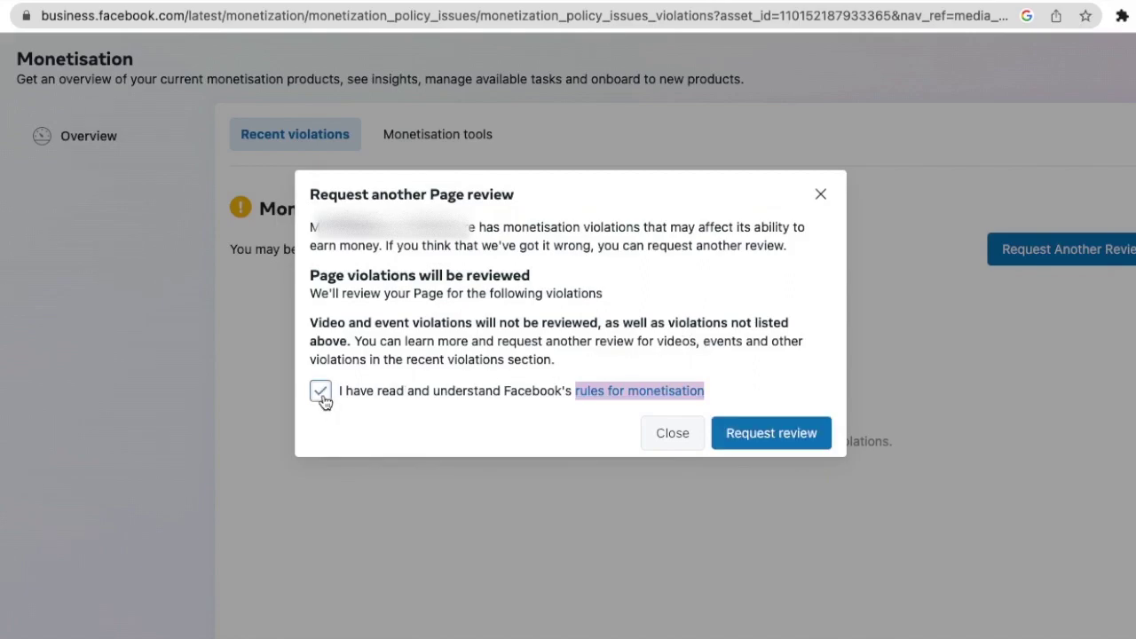
left_click(775, 435)
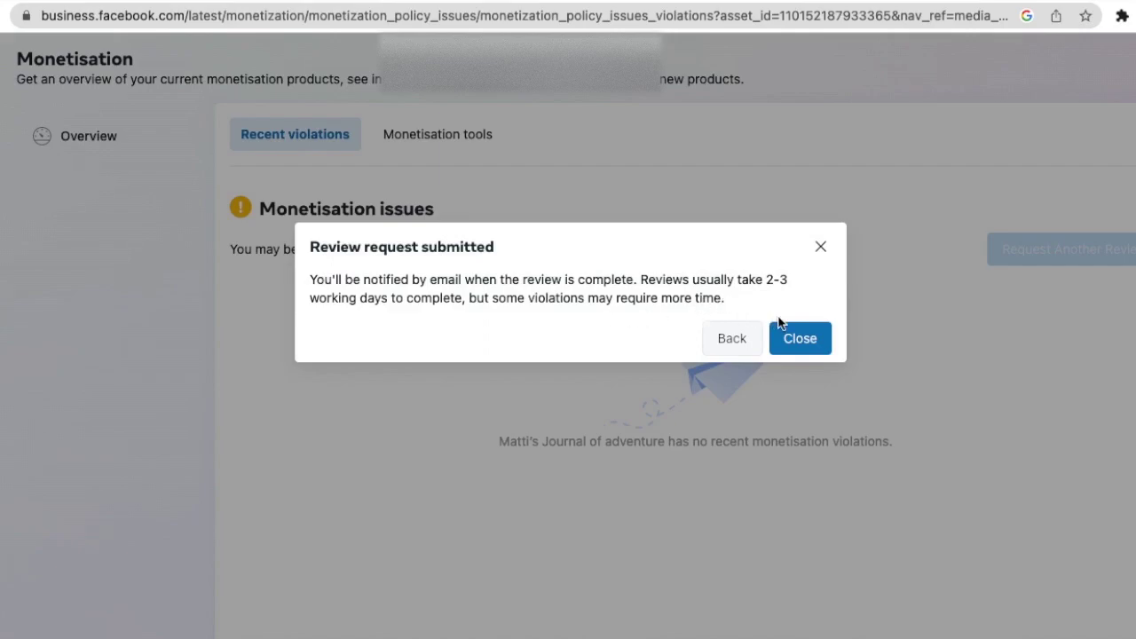
Close the 'Review request submitted' confirmation dialog
left_click(800, 338)
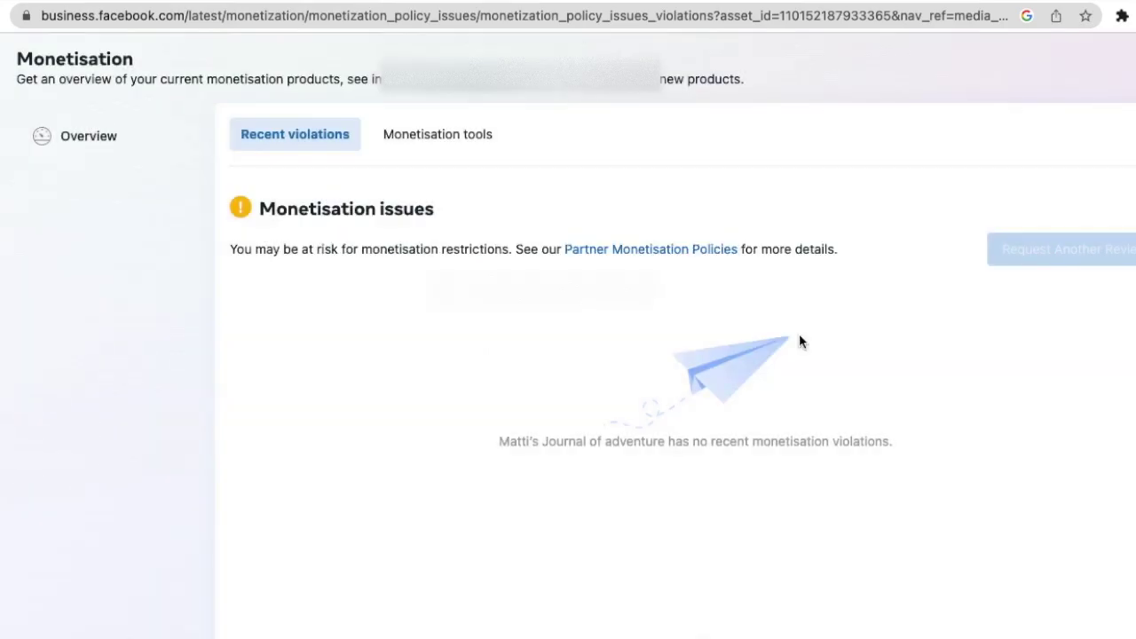